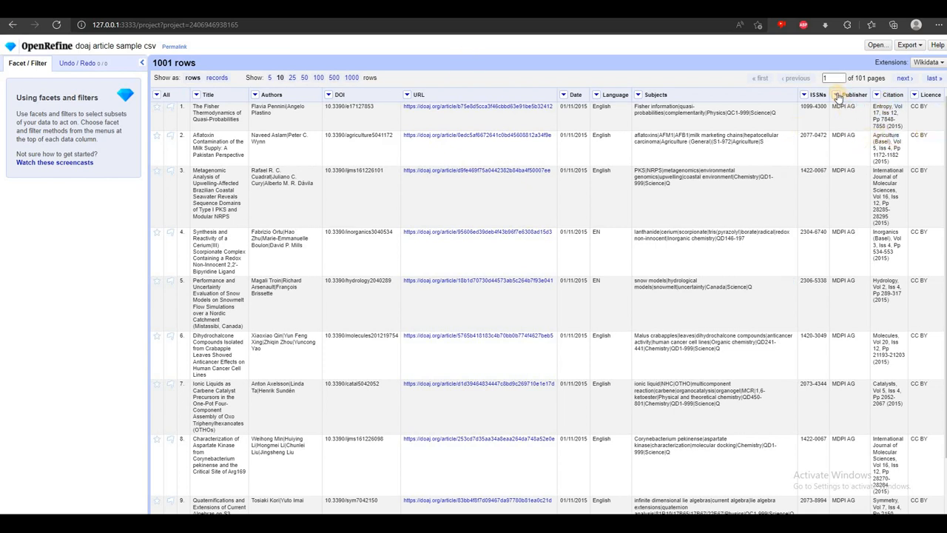
Create a text facet on the Publisher column and view its choices as tab-separated values
left_click(836, 95)
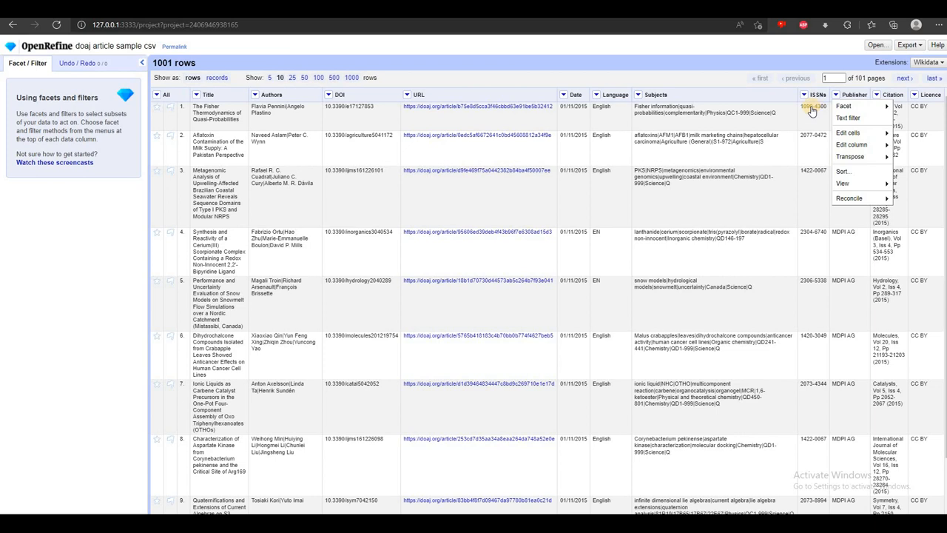
mouse_move(843, 106)
left_click(811, 107)
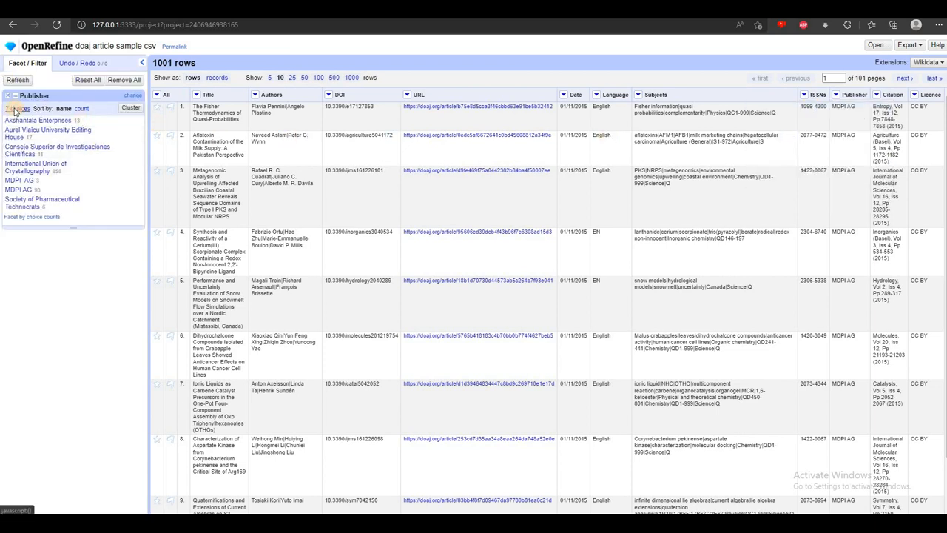
left_click(15, 109)
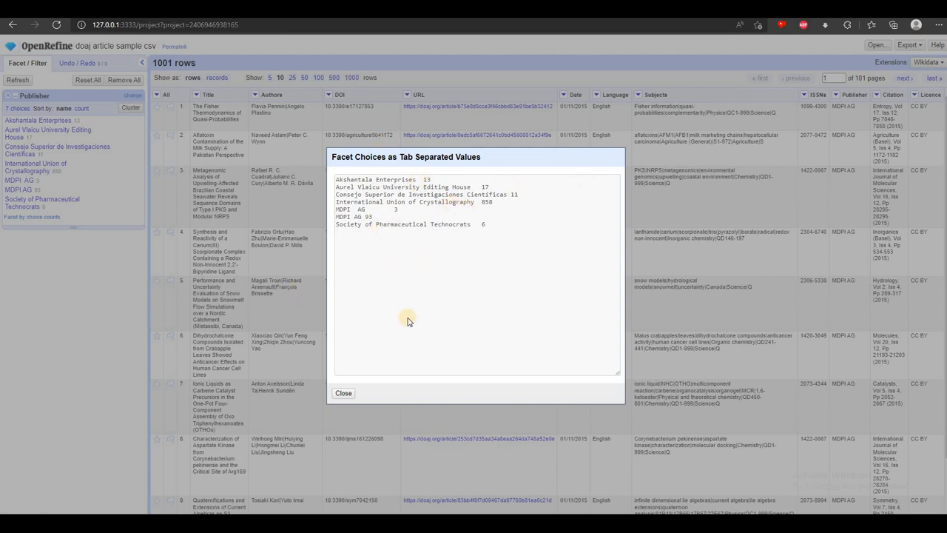
left_click(343, 393)
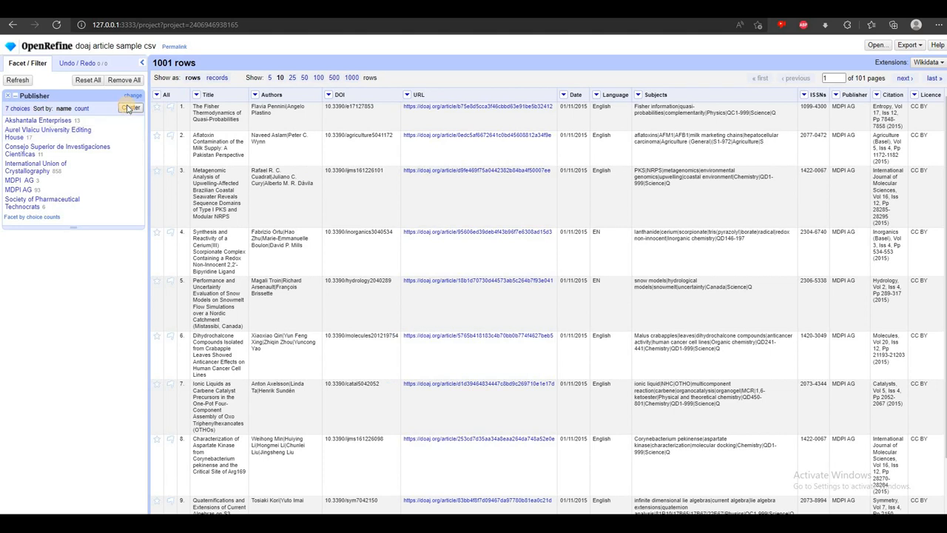
Open clustering for the Publisher facet and try key collision with the ngram-fingerprint keying function
left_click(130, 109)
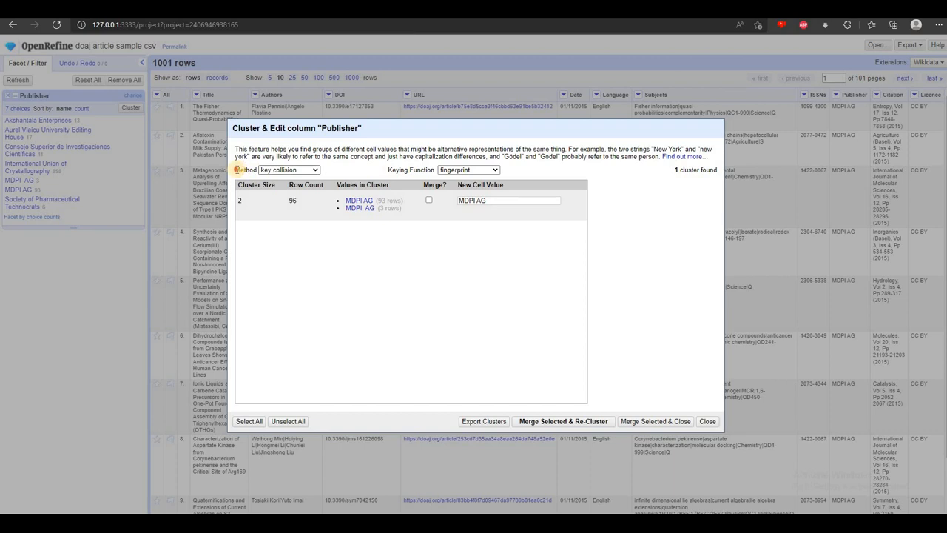
left_click(281, 172)
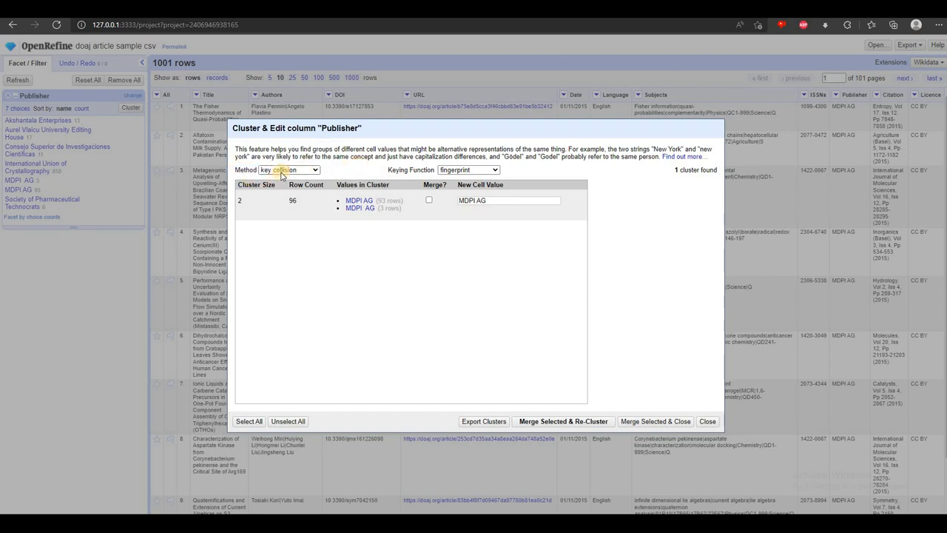
left_click(460, 171)
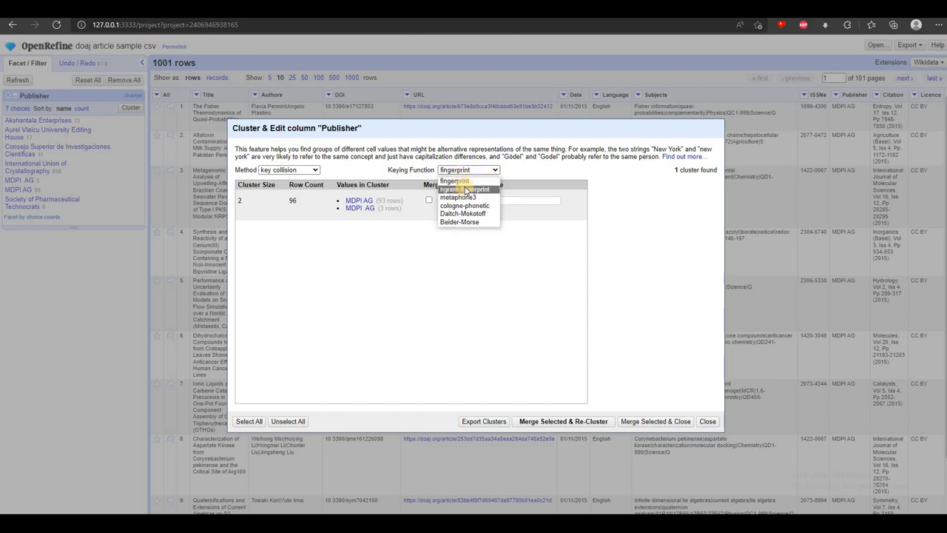
left_click(464, 188)
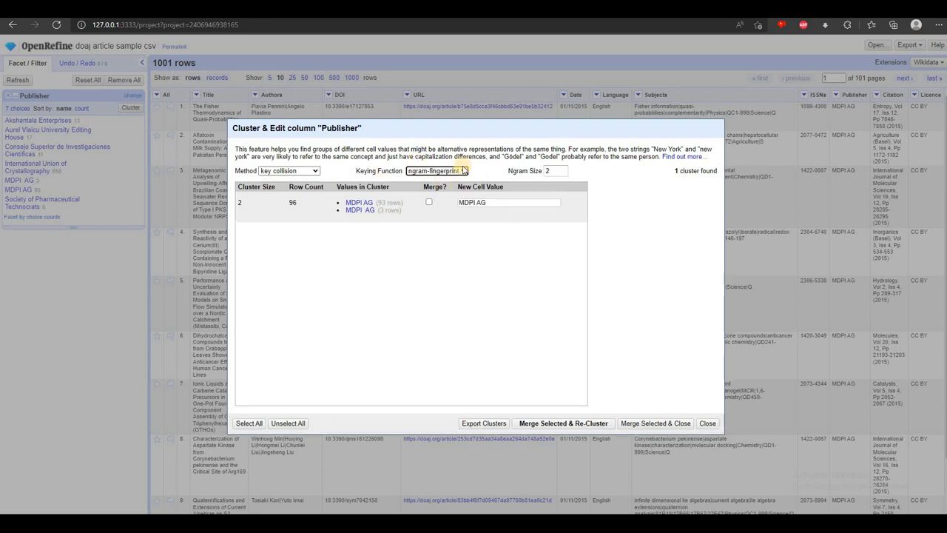
left_click(457, 172)
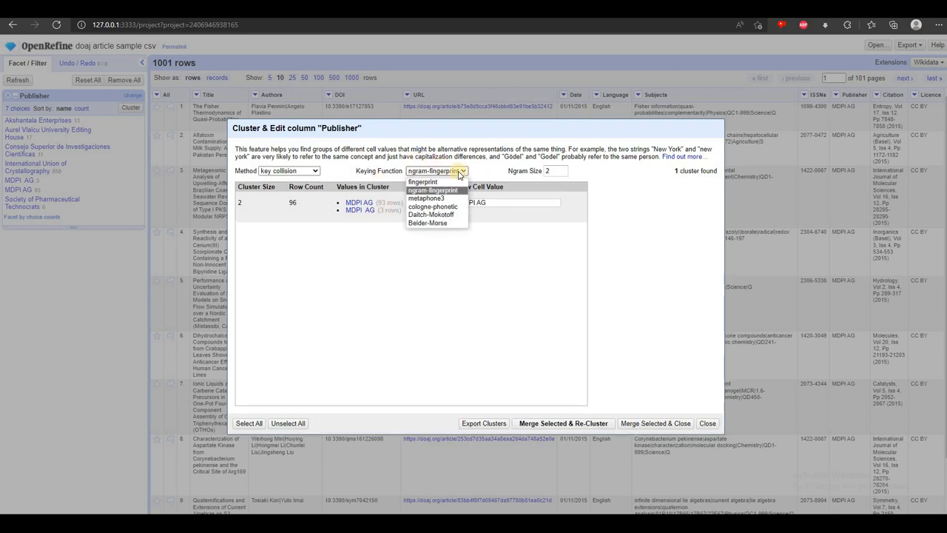
key("Down")
key("Down")
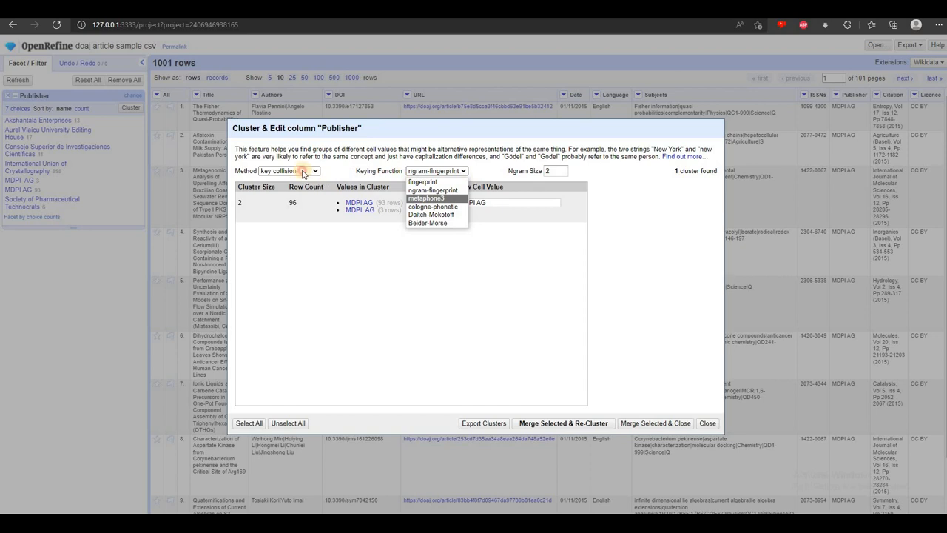
Try clustering the Publisher values with the nearest neighbor method and the ppm distance function
left_click(300, 171)
left_click(295, 172)
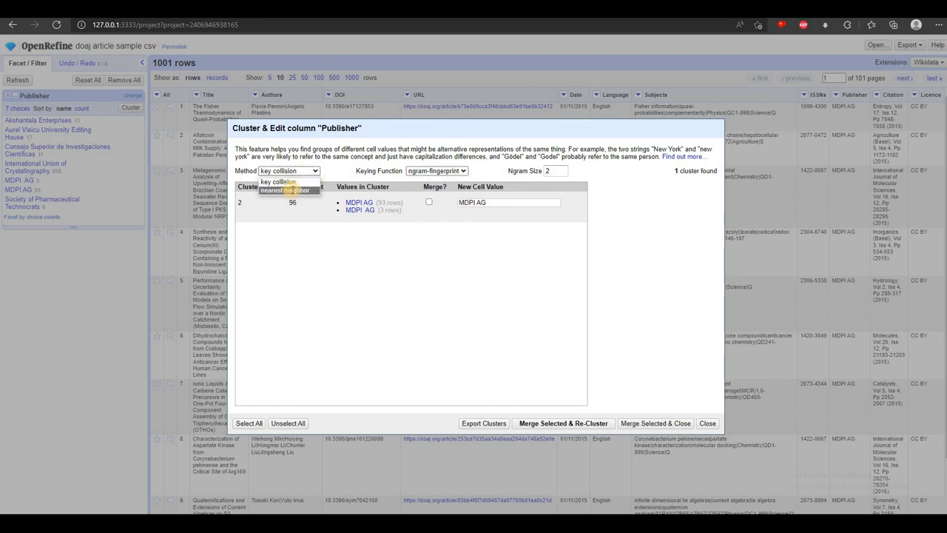
left_click(288, 190)
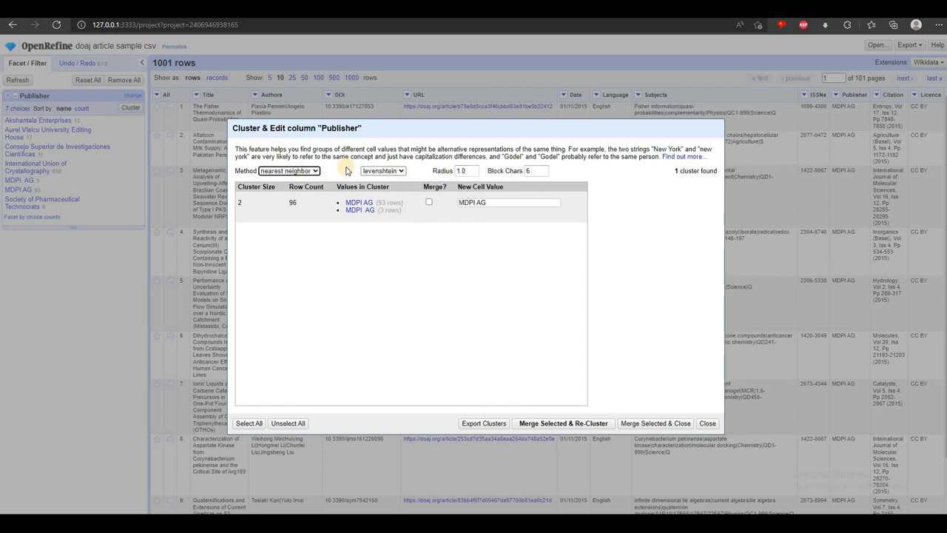
left_click(393, 172)
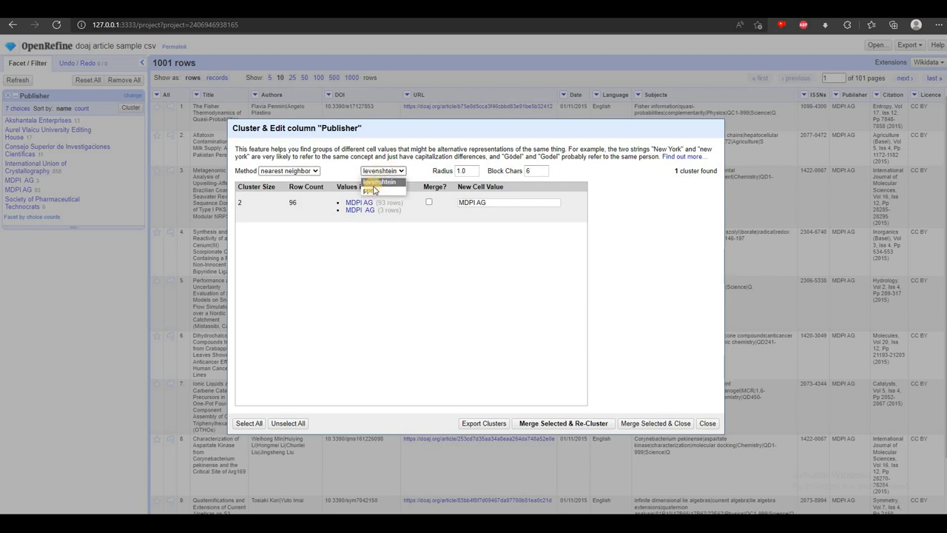
left_click(370, 191)
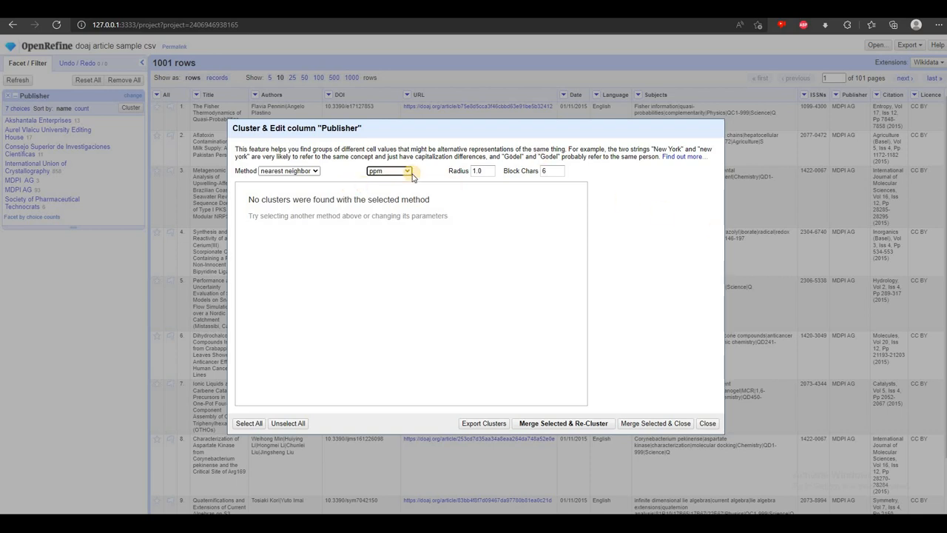
Set the Publisher clustering to the key collision method with the fingerprint keying function
left_click(291, 185)
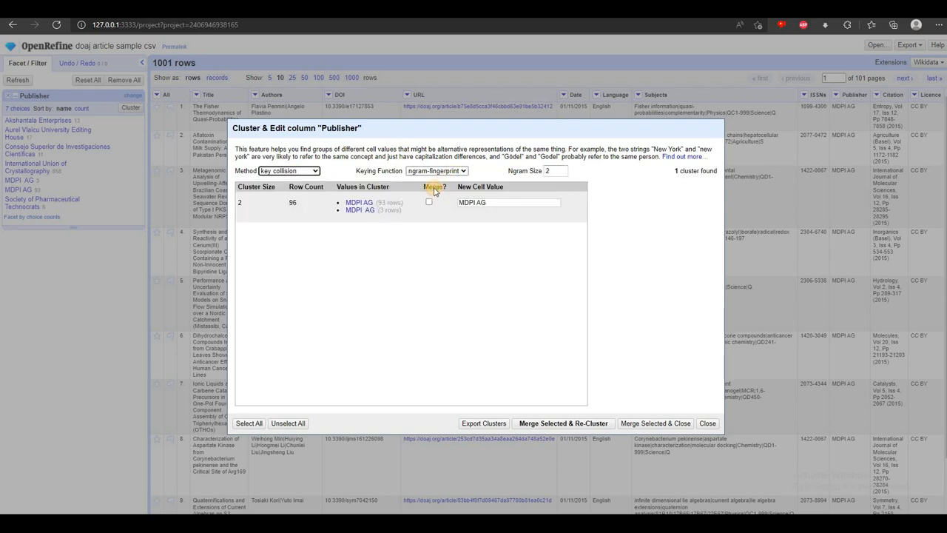
left_click(435, 175)
left_click(429, 184)
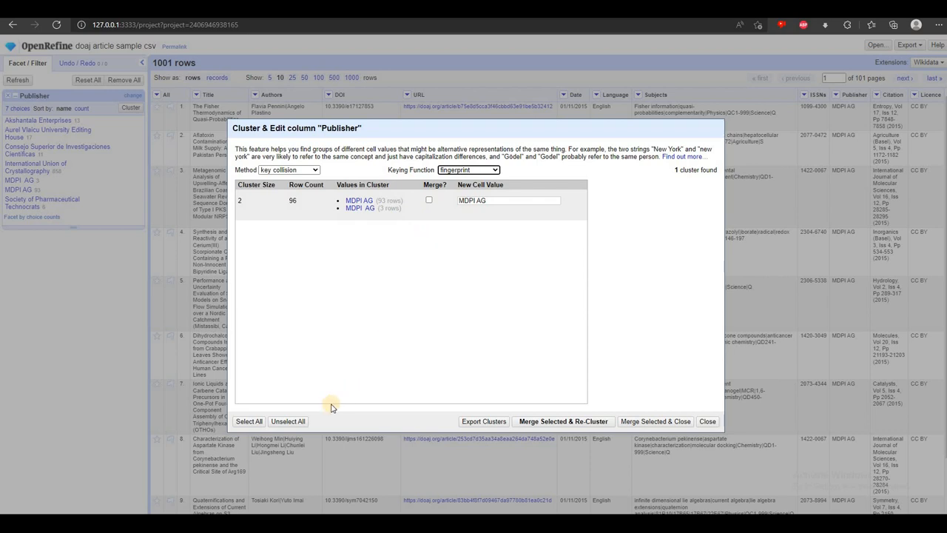
Merge all Publisher clusters into the value MDPI AG and review the Publisher facet's choices as tab-separated values
left_click(249, 421)
left_click(552, 423)
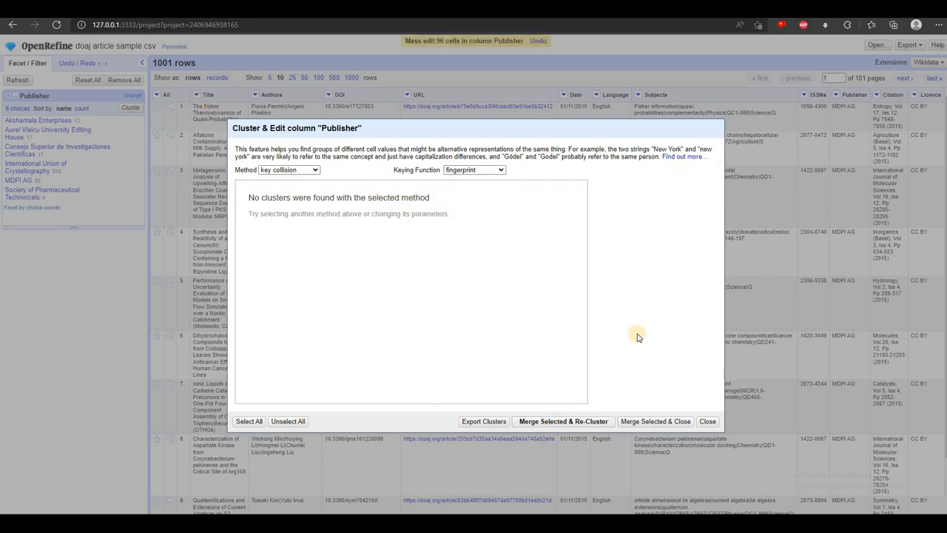
left_click(707, 423)
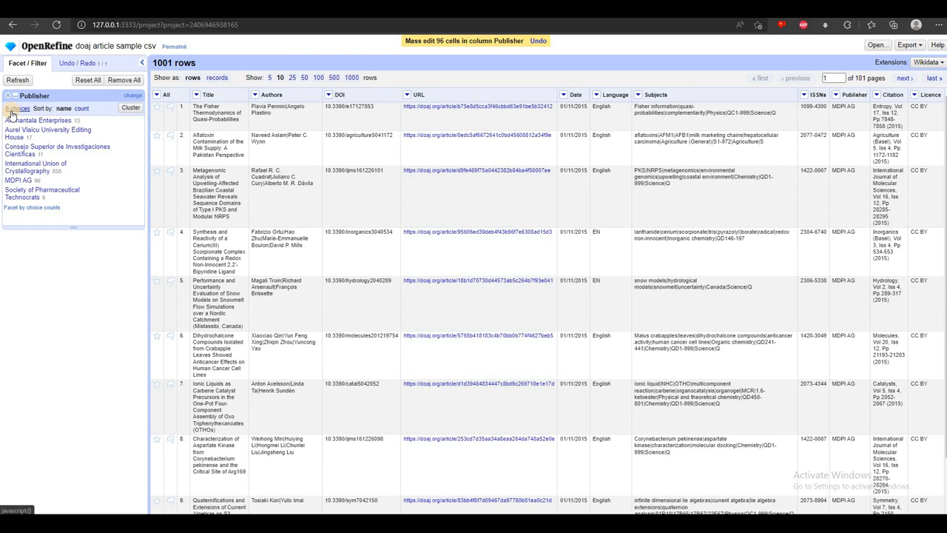
left_click(12, 109)
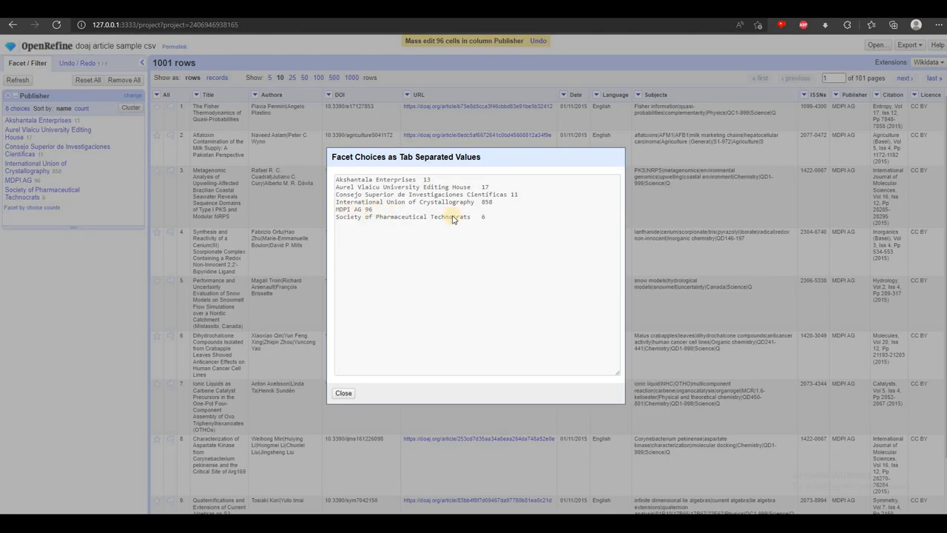
left_click(344, 393)
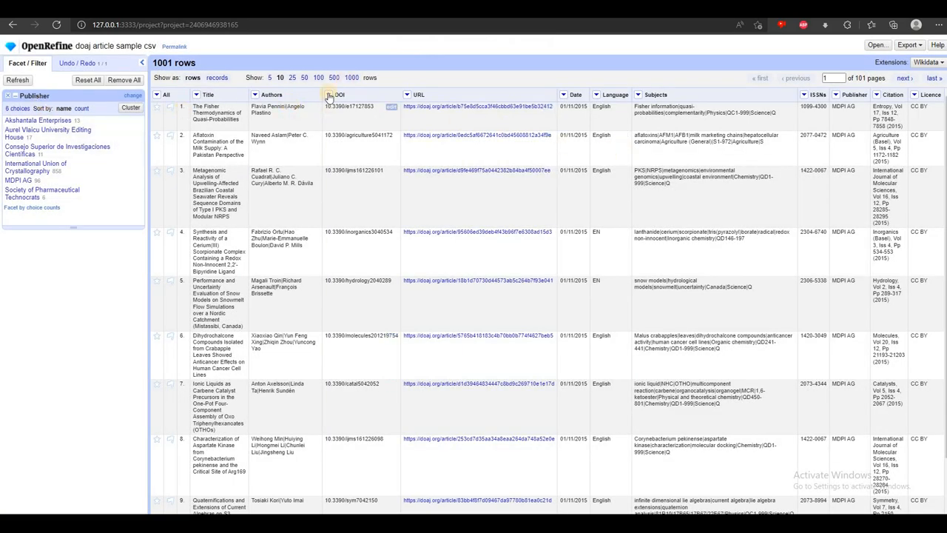
Create a text facet on the Authors column and look through its choices as tab-separated values
left_click(256, 94)
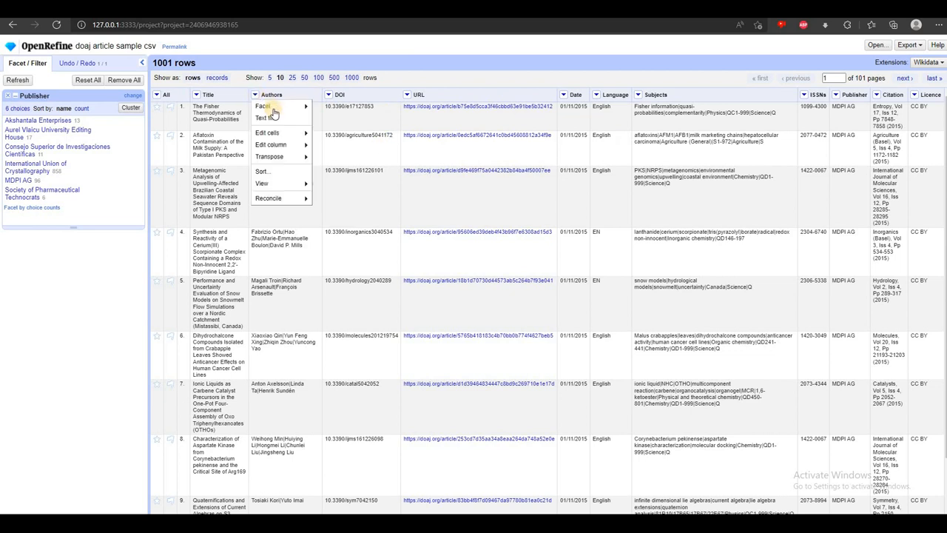
mouse_move(296, 106)
left_click(328, 106)
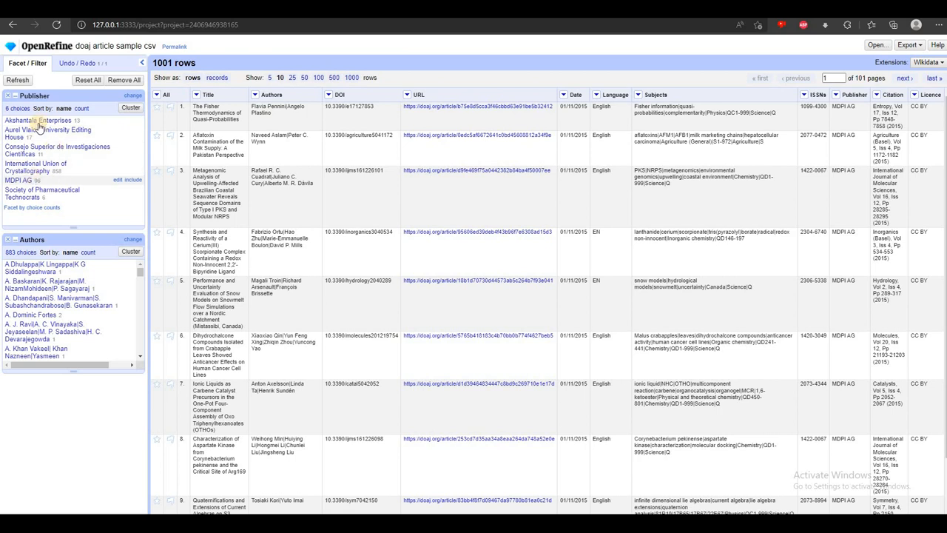
scroll(15, 270, "down", 1)
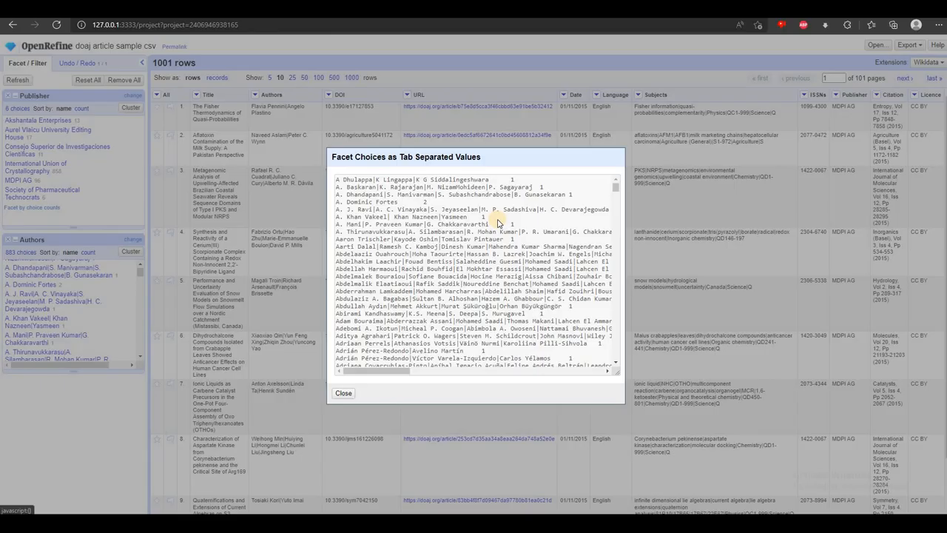
scroll(499, 215, "down", 5)
scroll(543, 313, "down", 4)
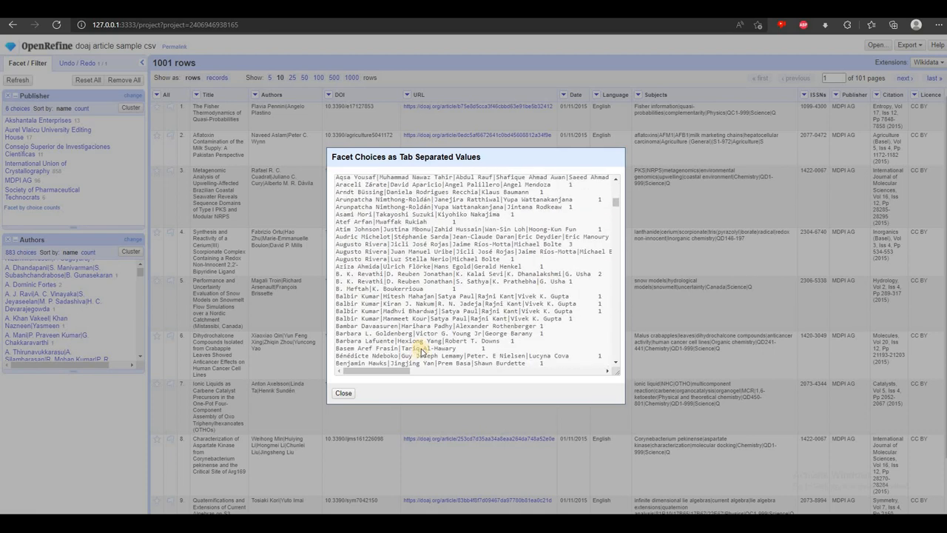
scroll(421, 349, "up", 5)
left_click(344, 393)
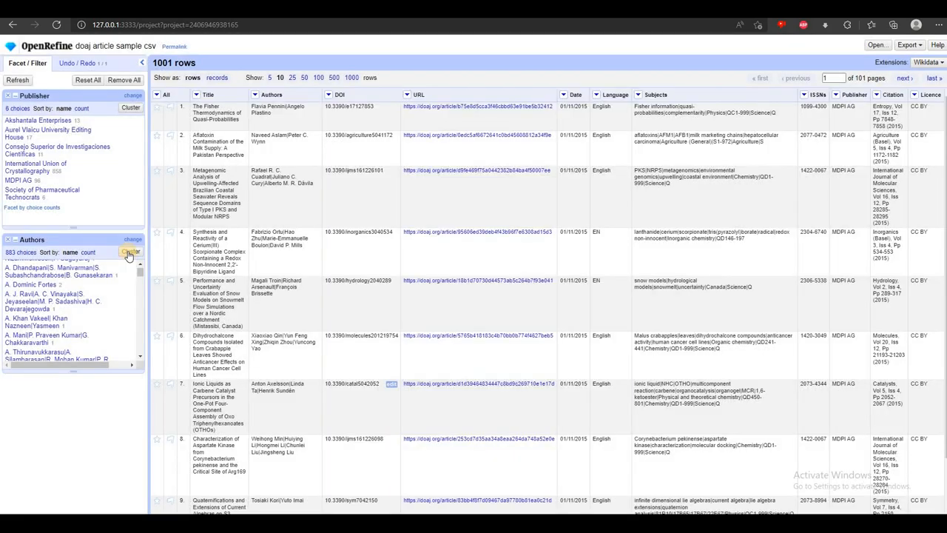
Open clustering for the Authors facet and cluster by key collision with the ngram-fingerprint keying function
left_click(131, 252)
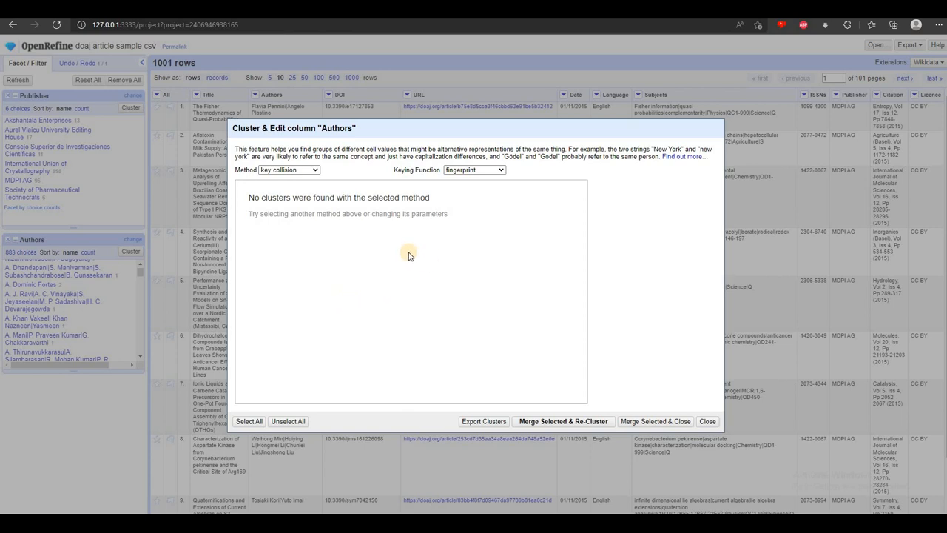
left_click(473, 169)
left_click(470, 187)
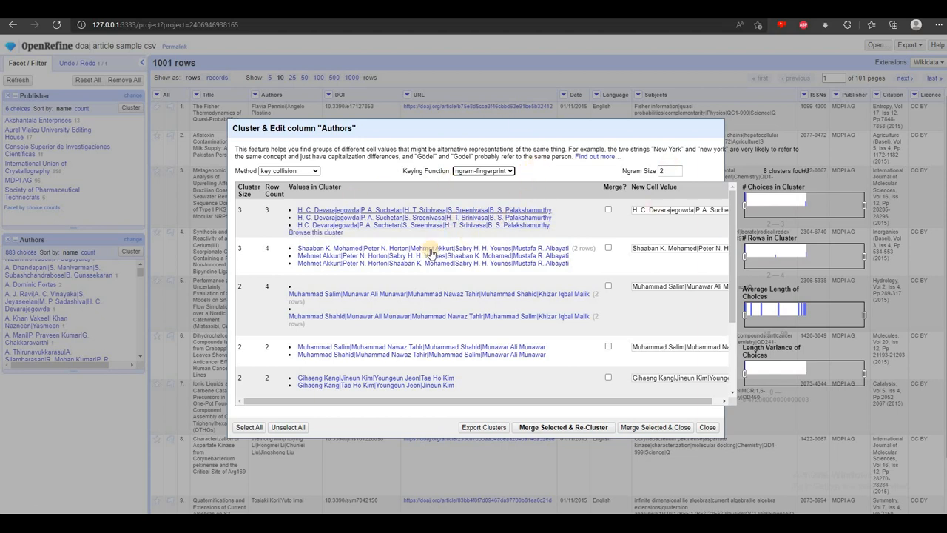
mouse_move(290, 216)
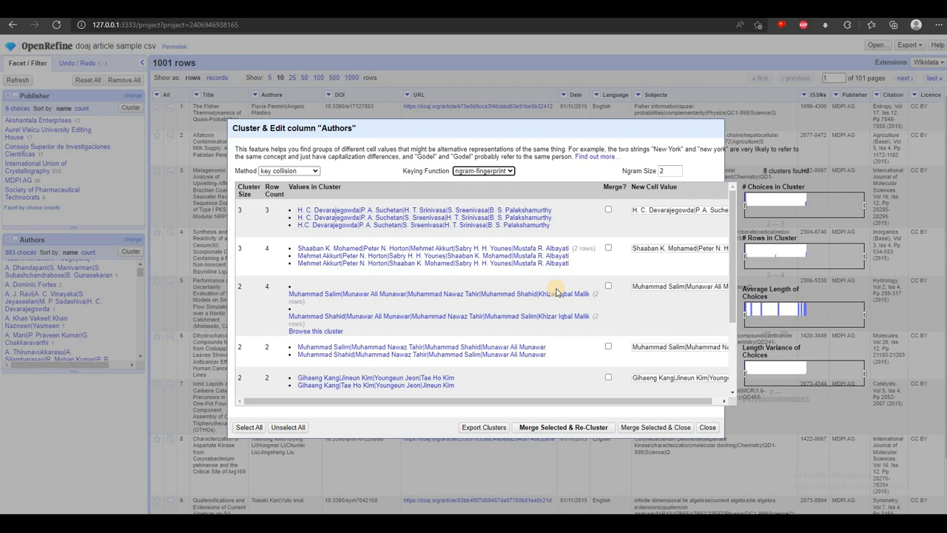
Try the metaphone3 keying function on the Authors column and look through the resulting clusters
left_click(483, 170)
left_click(479, 197)
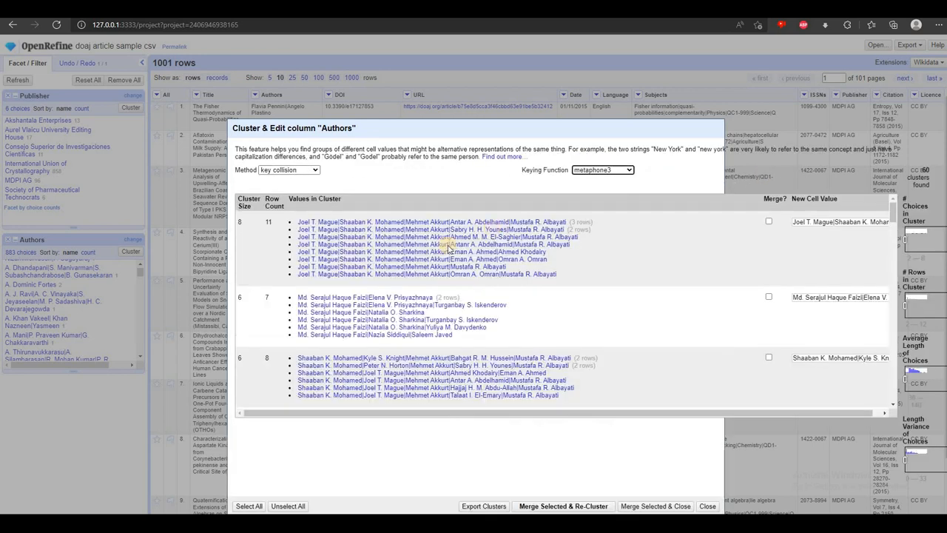
scroll(373, 256, "down", 10)
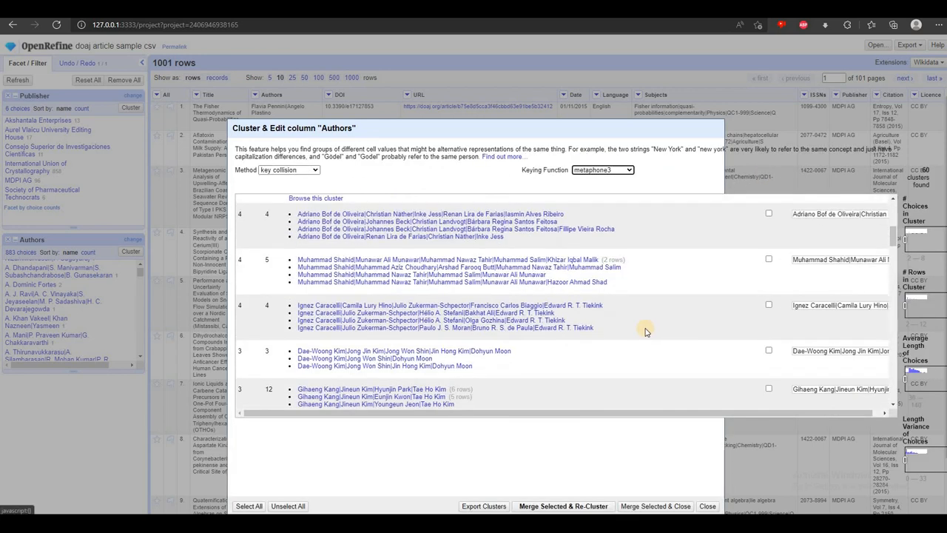
left_click(588, 170)
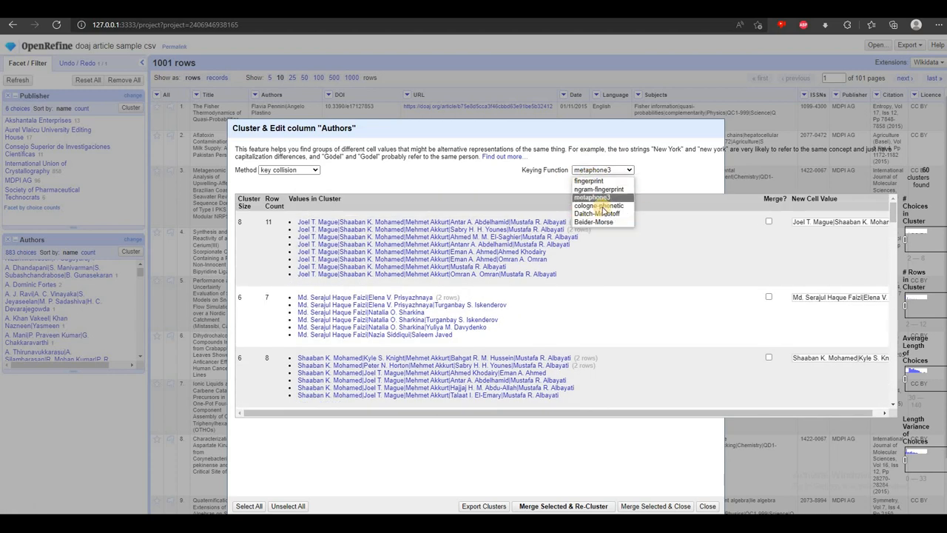
left_click(489, 285)
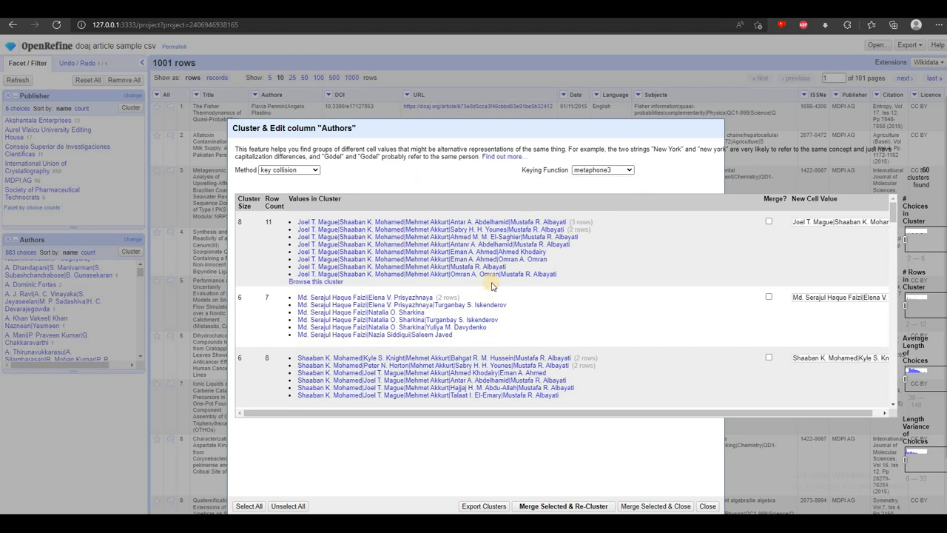
scroll(370, 317, "down", 2)
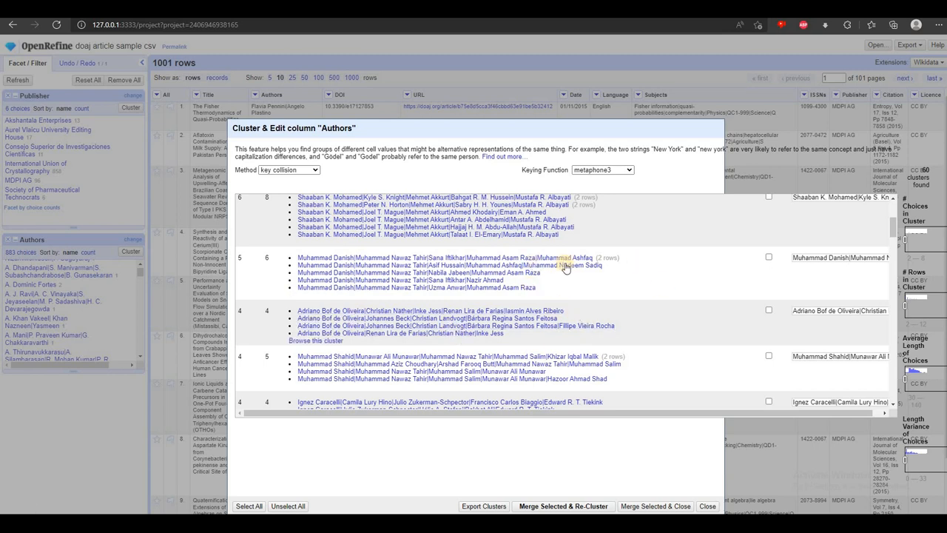
left_click(608, 171)
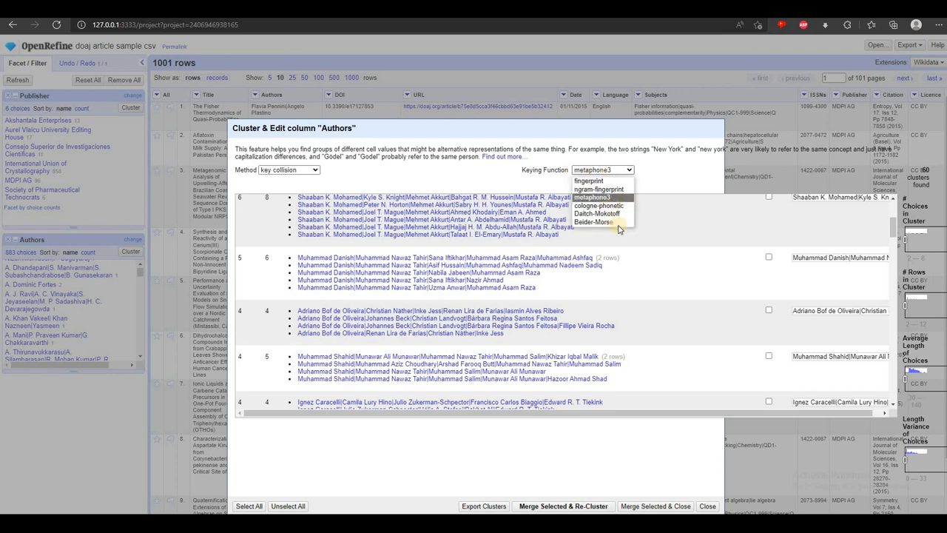
left_click(486, 172)
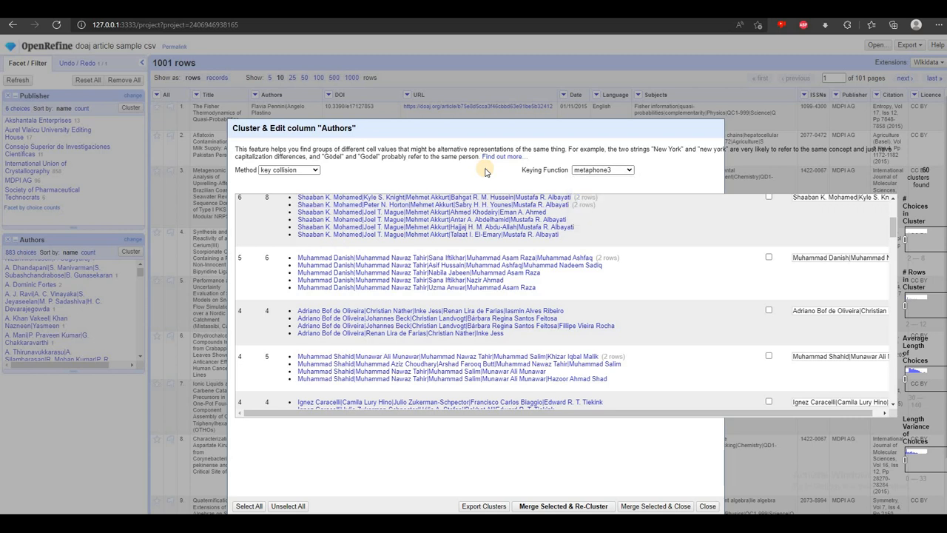
Cluster the Authors values by nearest neighbor with levenshtein distance, then merge only the first cluster and re-cluster
left_click(307, 170)
left_click(295, 189)
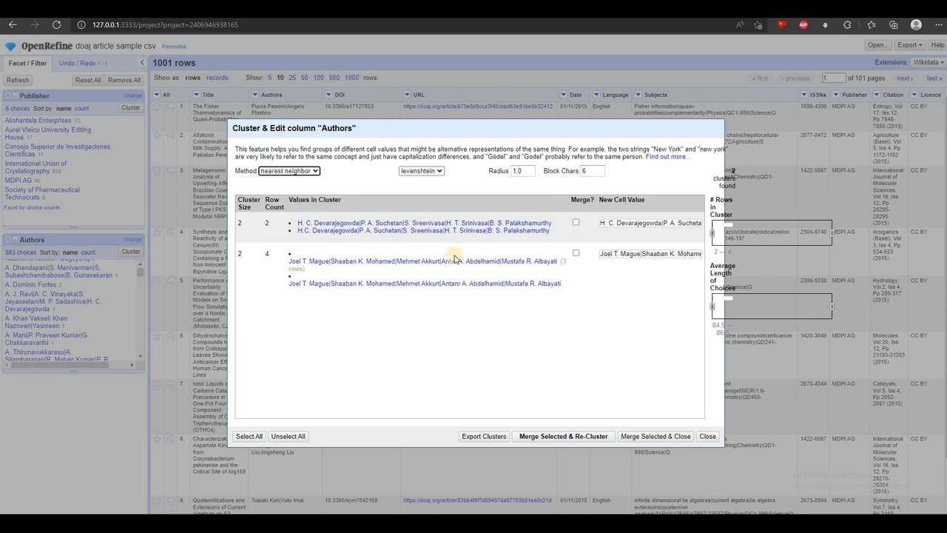
mouse_move(415, 279)
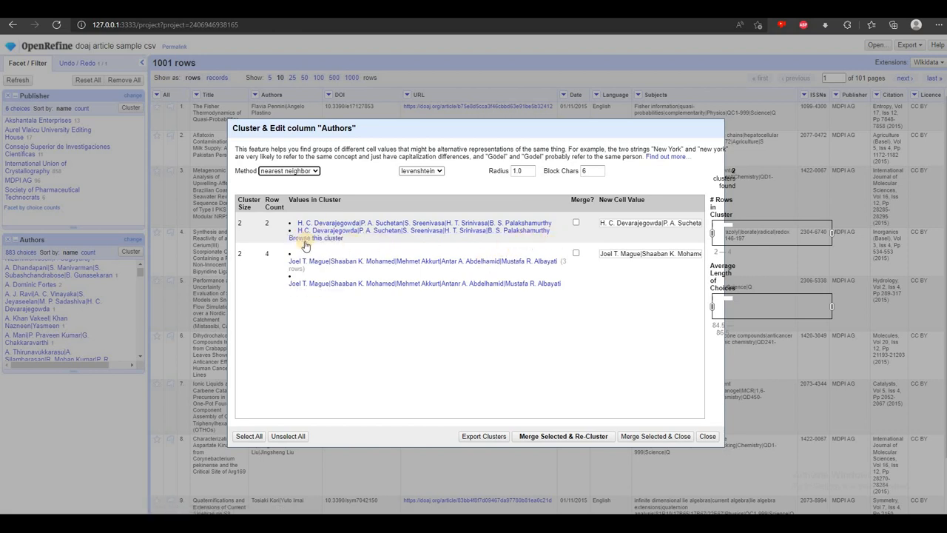
left_click(575, 222)
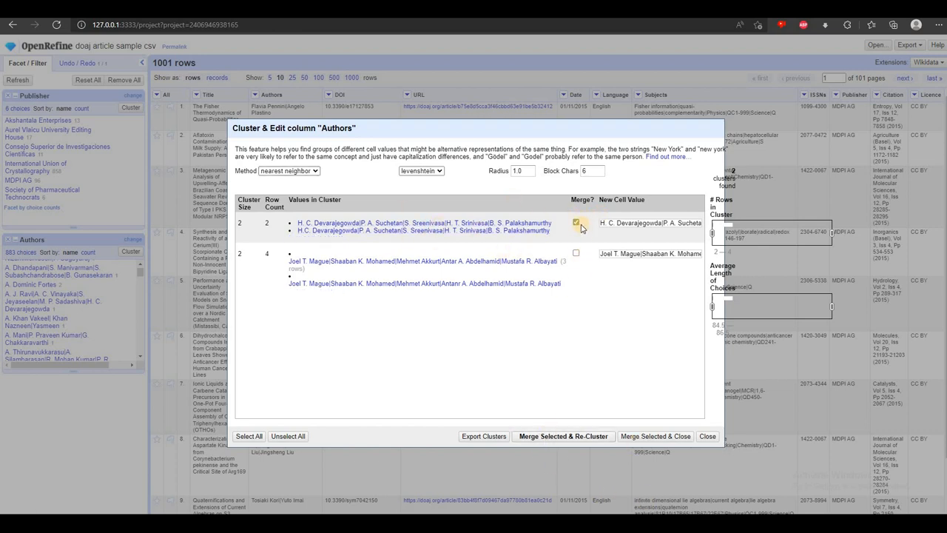
left_click(563, 436)
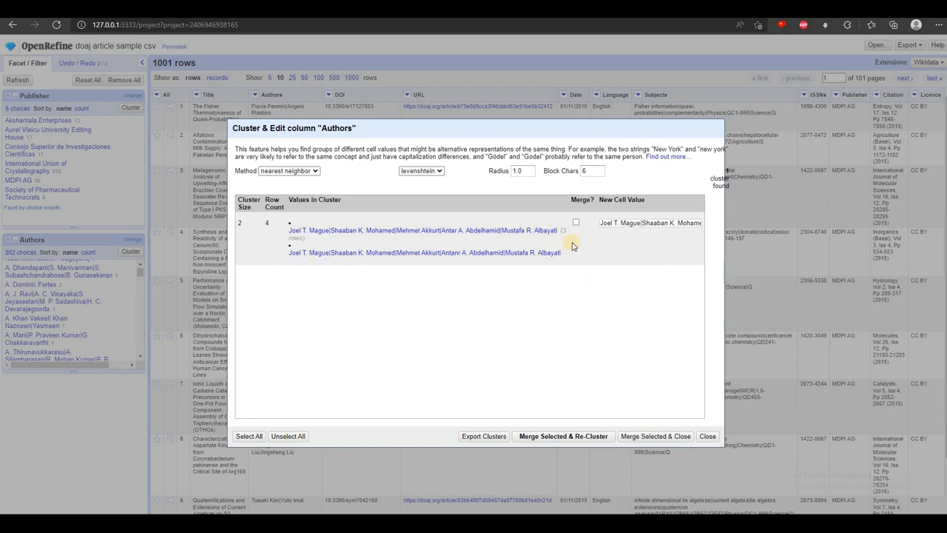
Switch the nearest neighbor distance function to ppm and examine the resulting Authors clusters for genuine duplicates
left_click(410, 172)
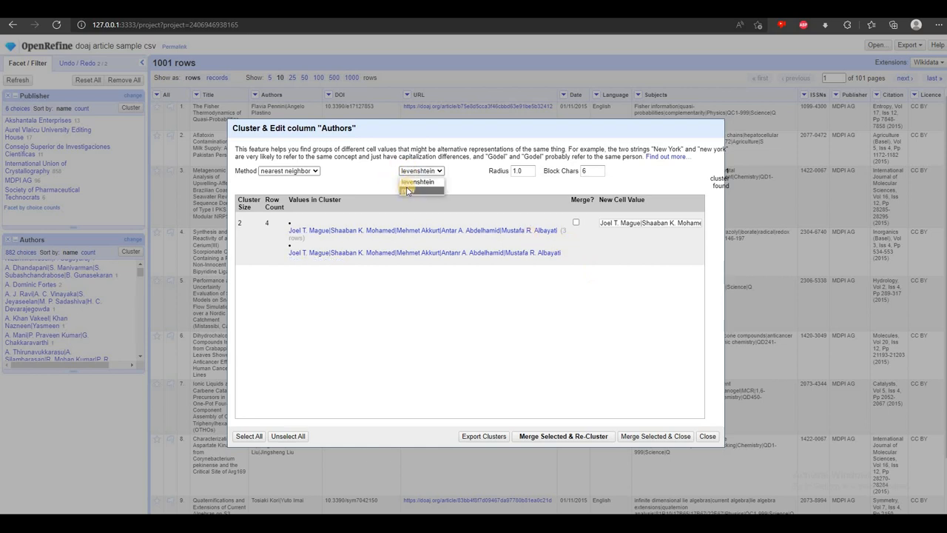
left_click(407, 188)
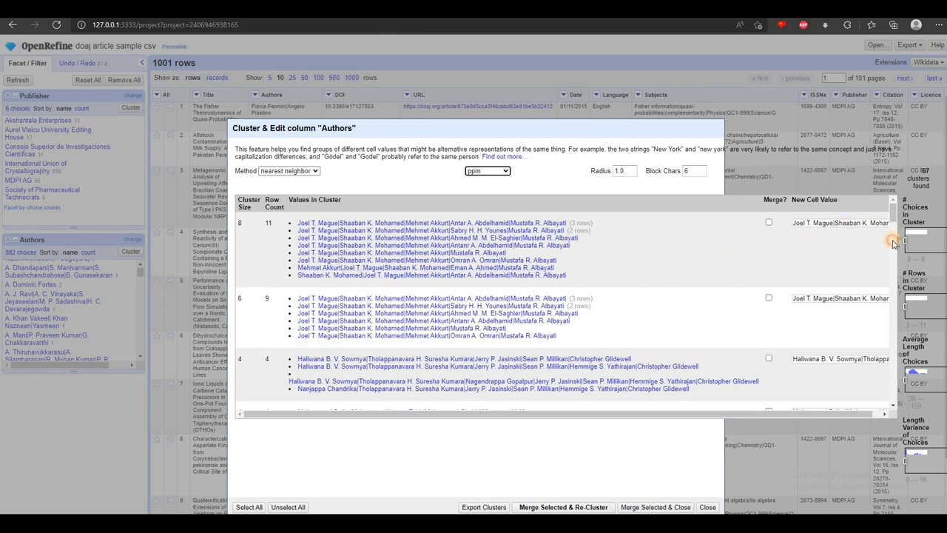
scroll(893, 244, "down", 9)
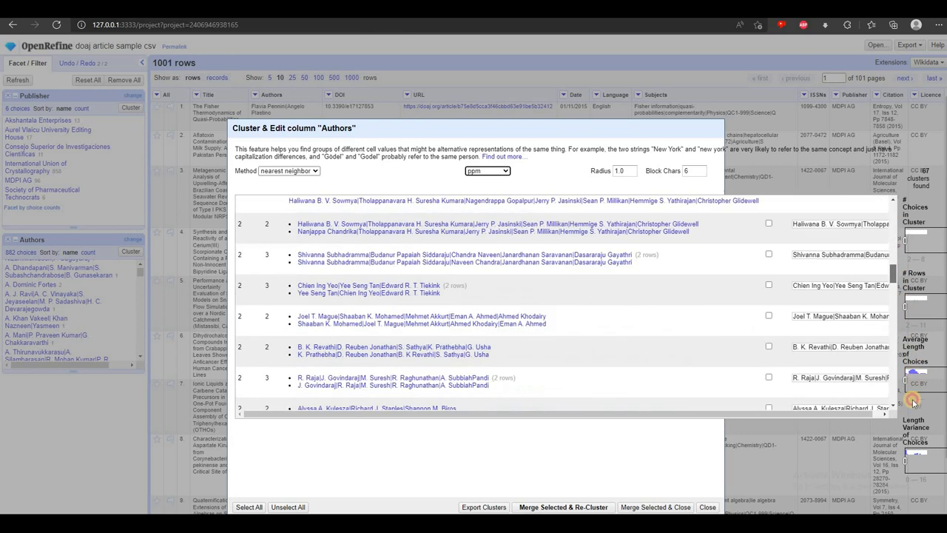
scroll(392, 332, "down", 10)
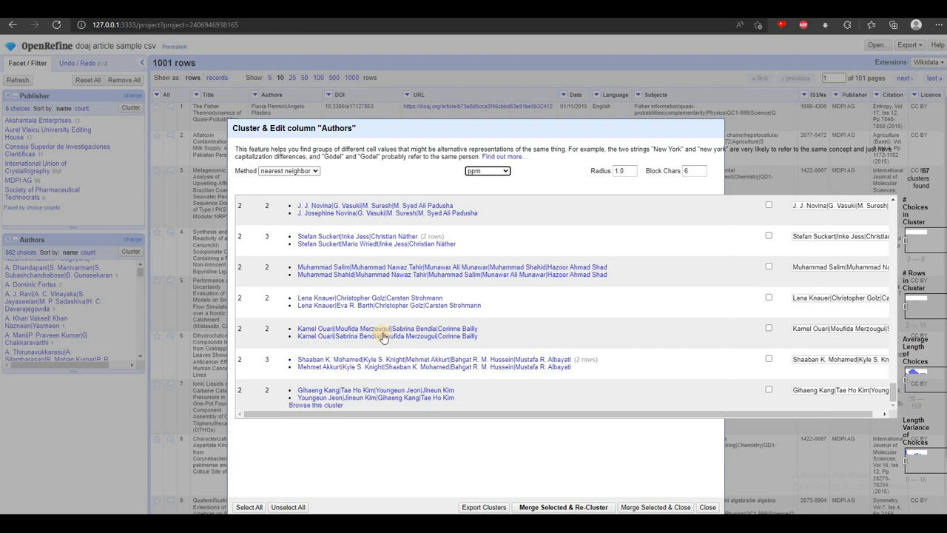
scroll(385, 334, "up", 10)
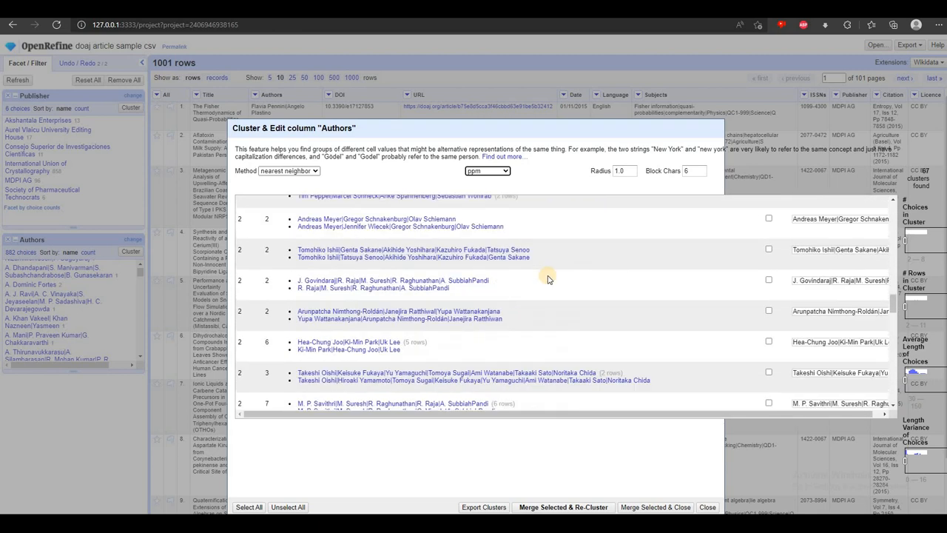
scroll(548, 279, "up", 5)
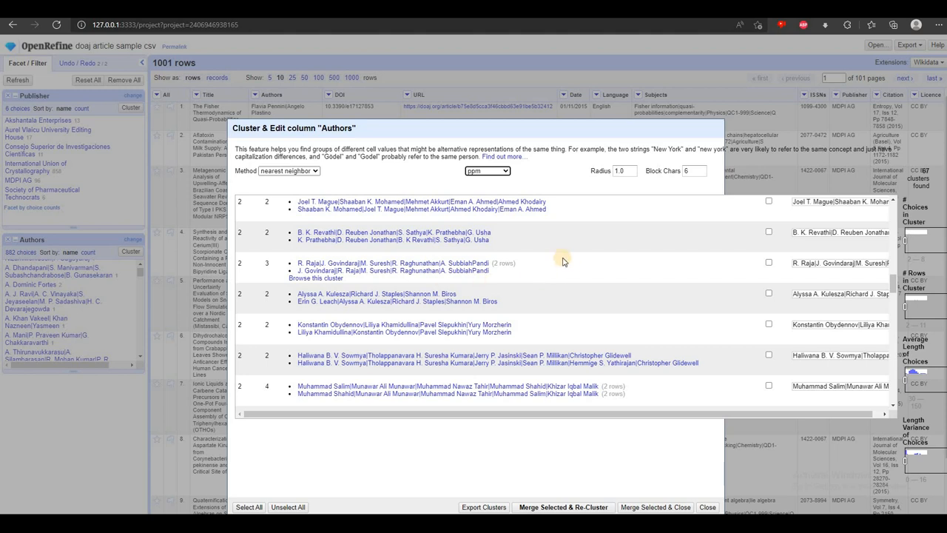
scroll(568, 275, "up", 6)
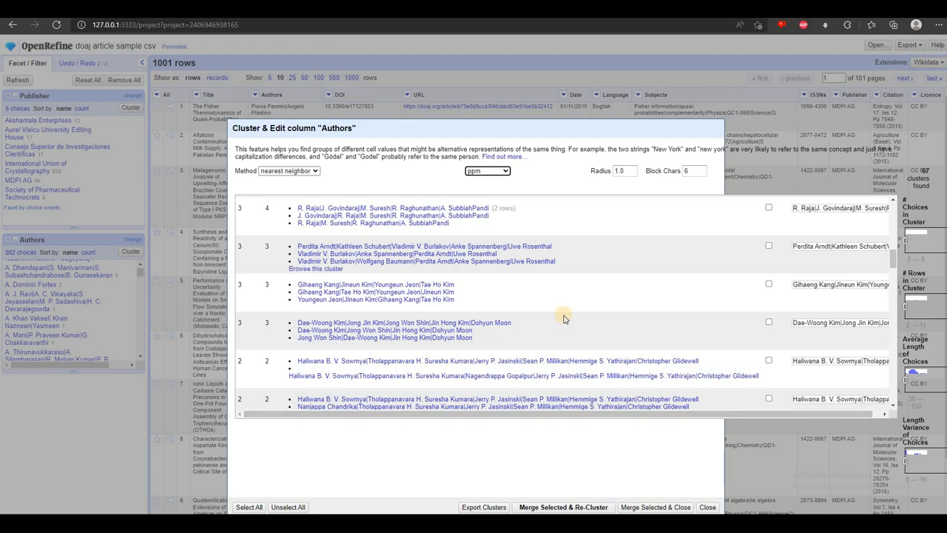
scroll(564, 317, "down", 5)
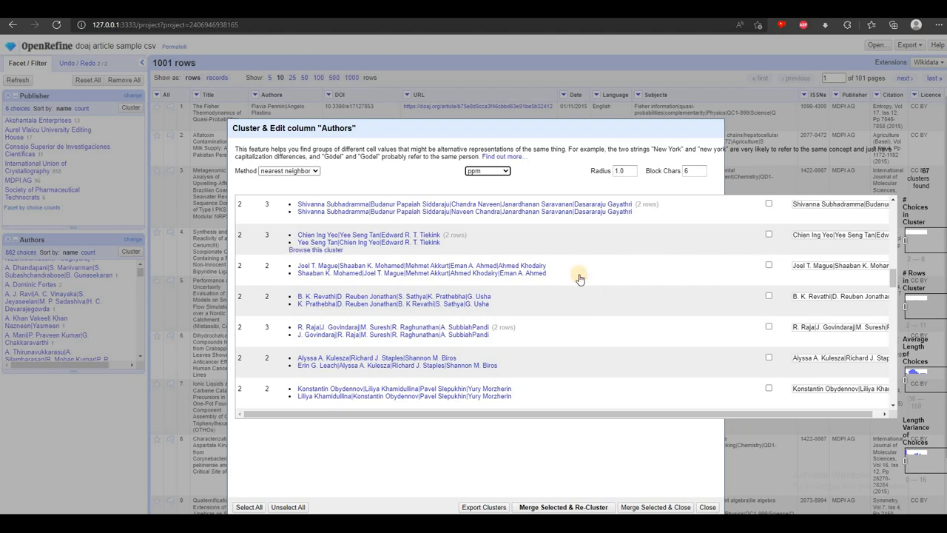
scroll(630, 263, "up", 1)
scroll(622, 289, "up", 10)
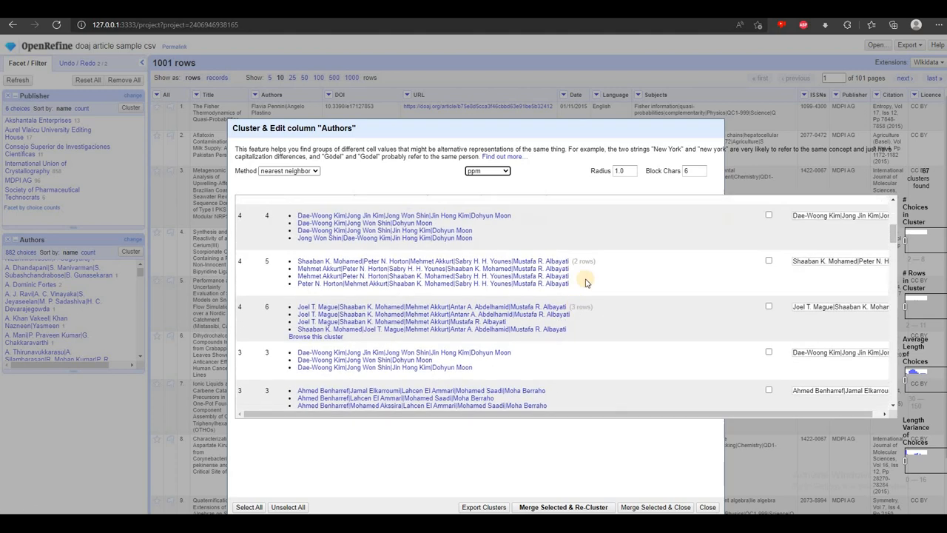